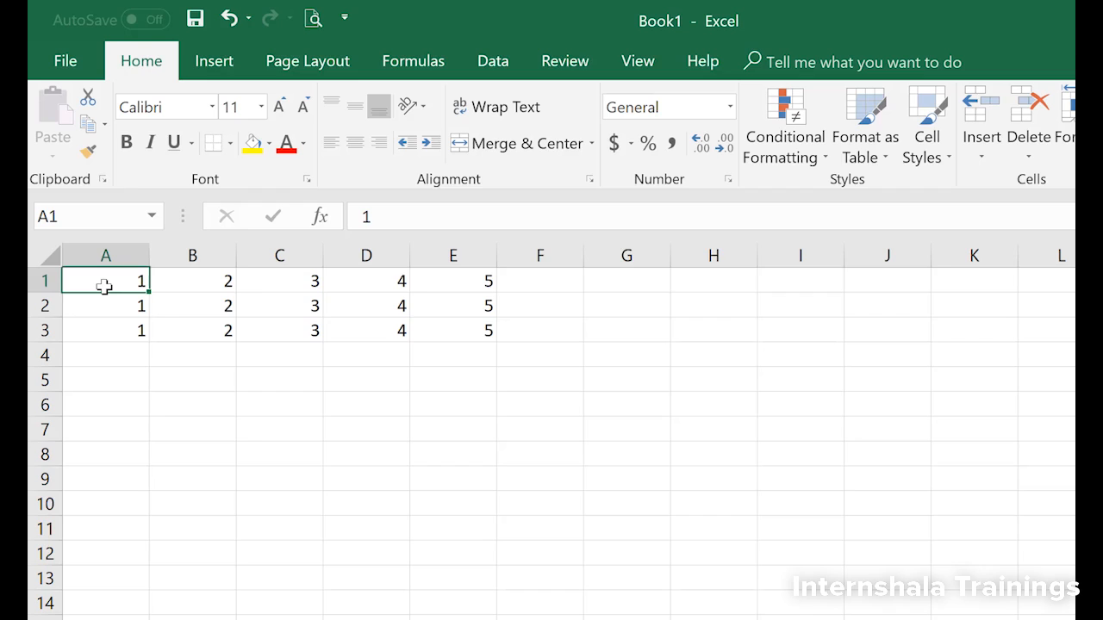
Apply the Currency number format to all of row 1
left_click(44, 281)
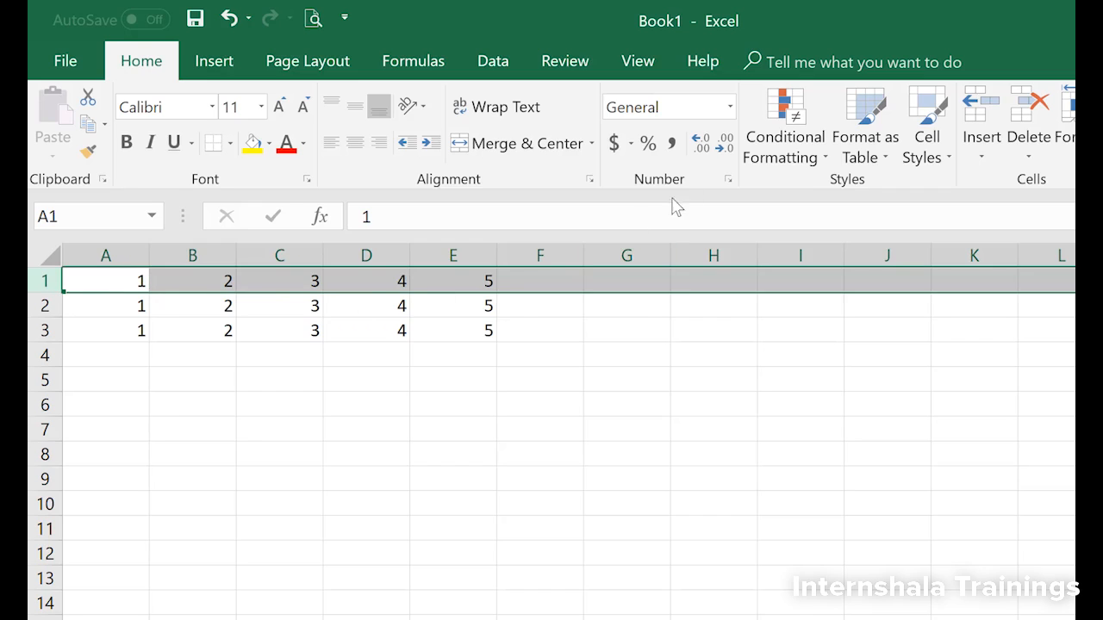
left_click(730, 106)
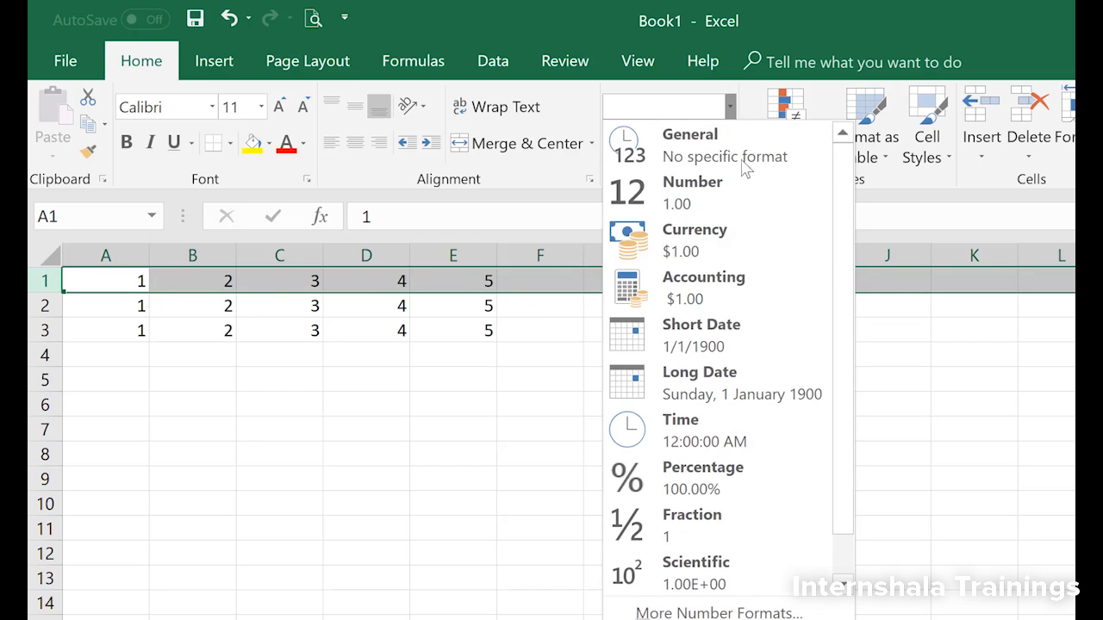
left_click(750, 248)
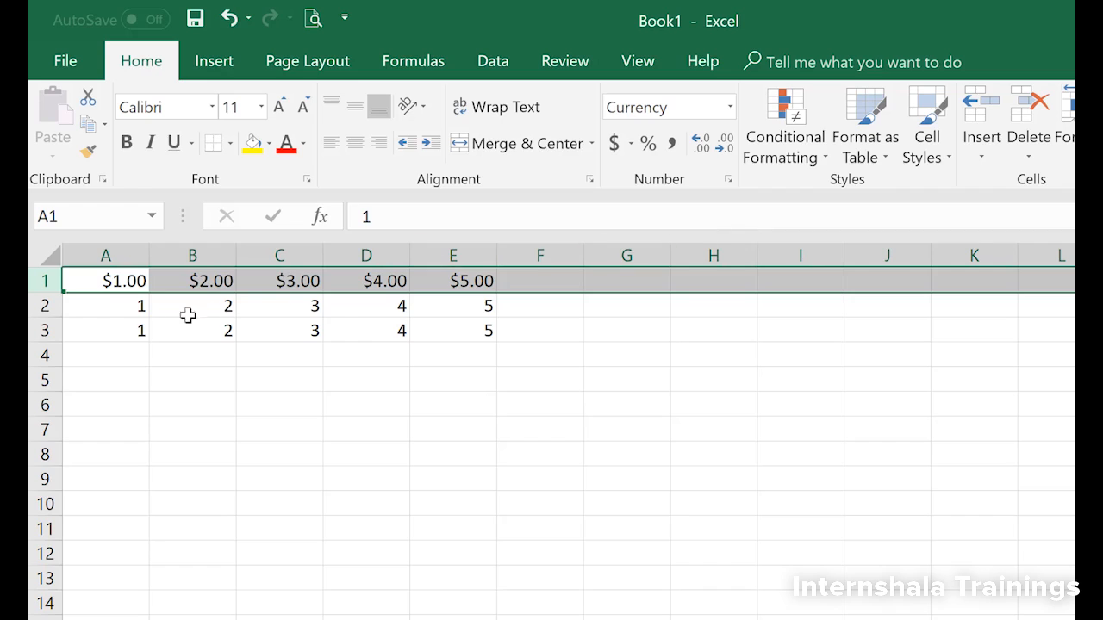
Apply the Percentage number format to all of row 2
left_click(43, 306)
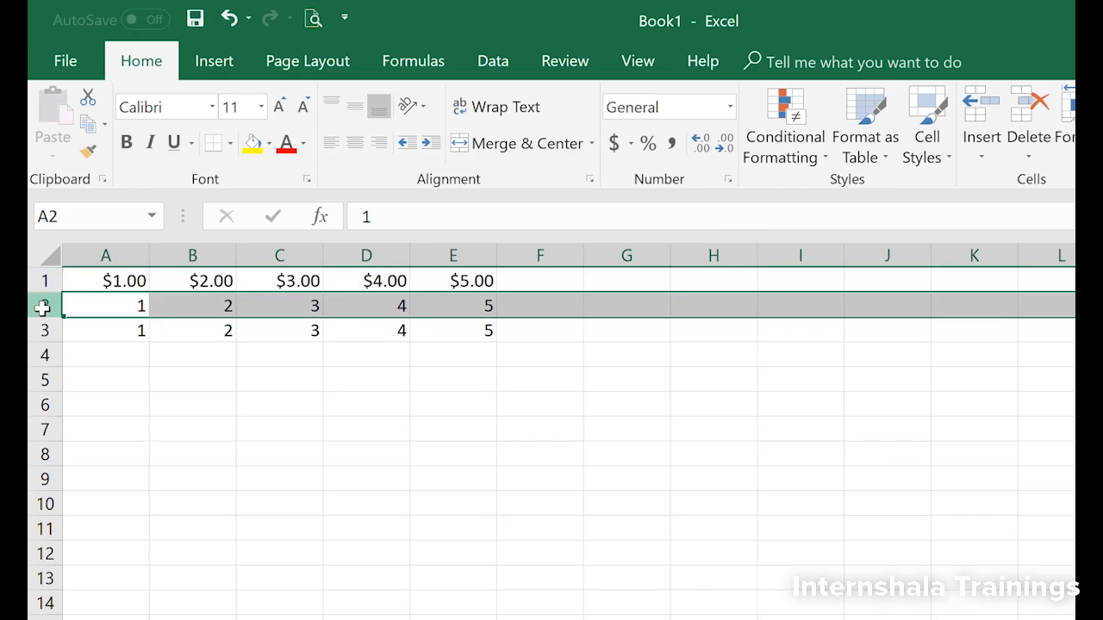
left_click(731, 108)
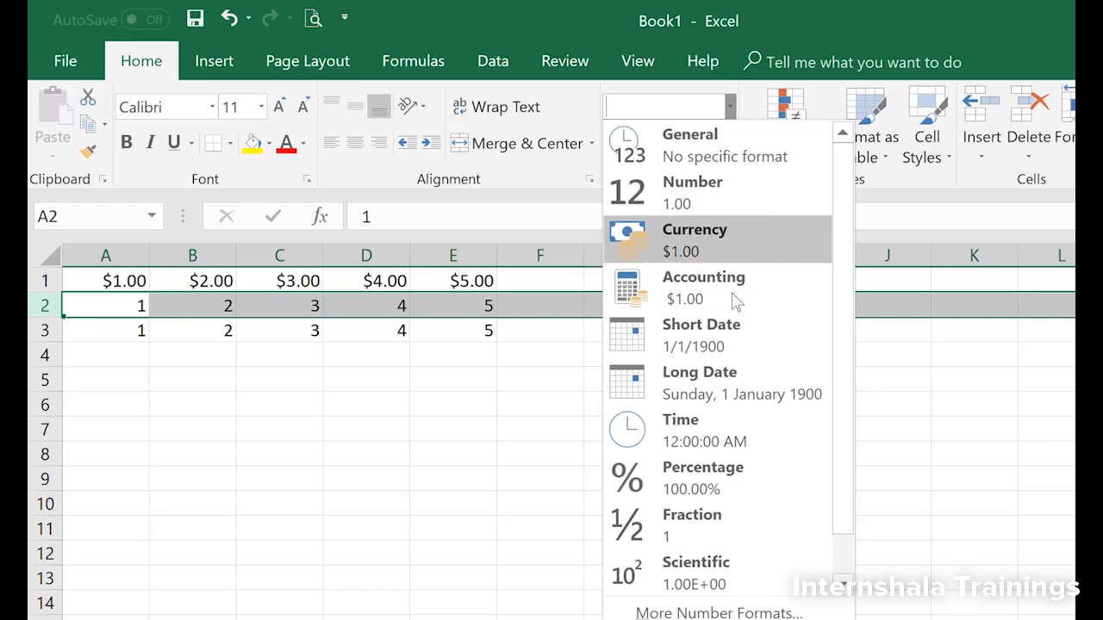
left_click(745, 490)
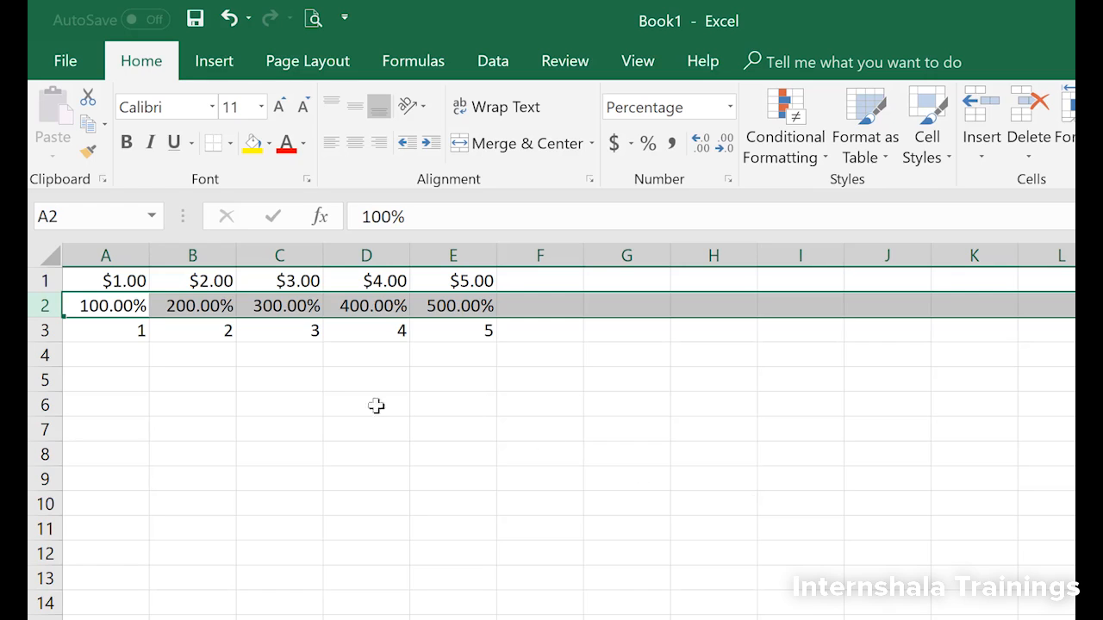
Apply the Short Date number format to all of row 3
left_click(43, 331)
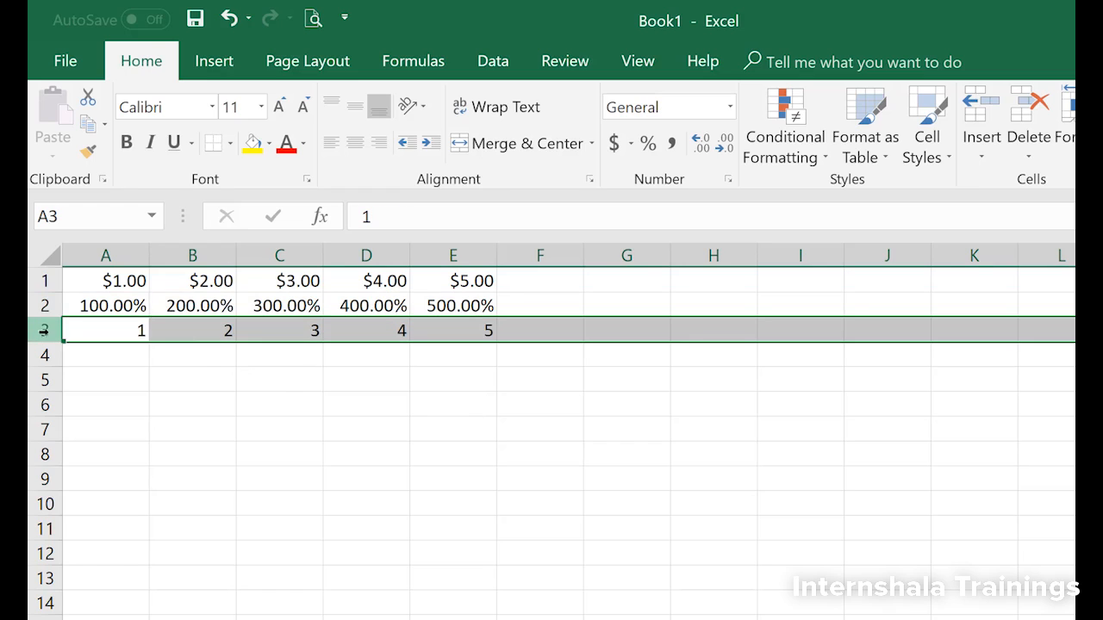
left_click(723, 109)
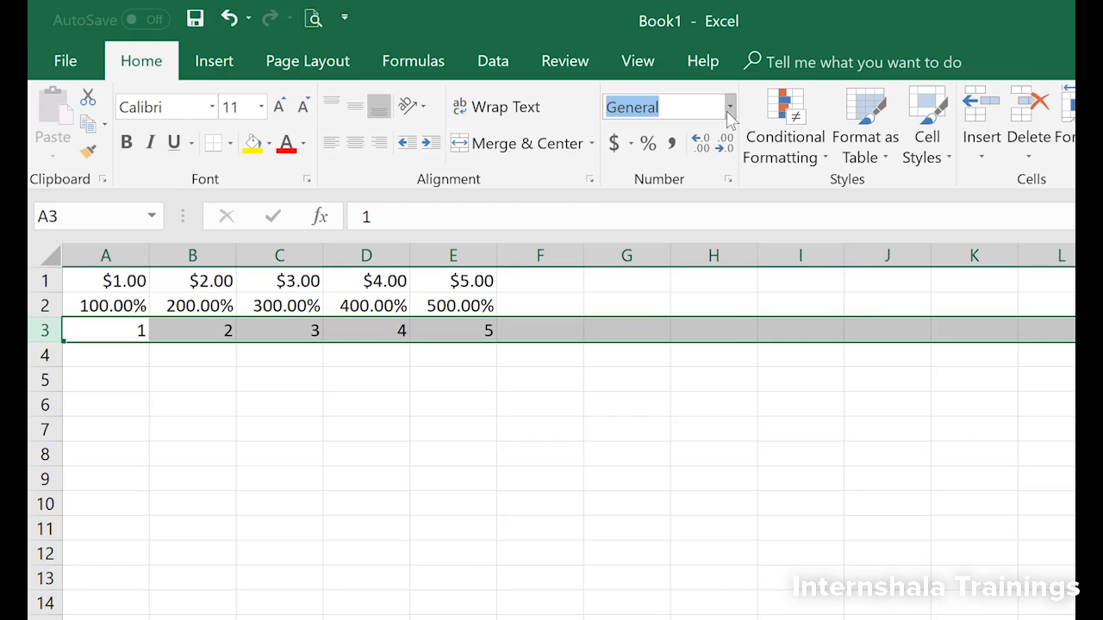
left_click(729, 107)
left_click(720, 342)
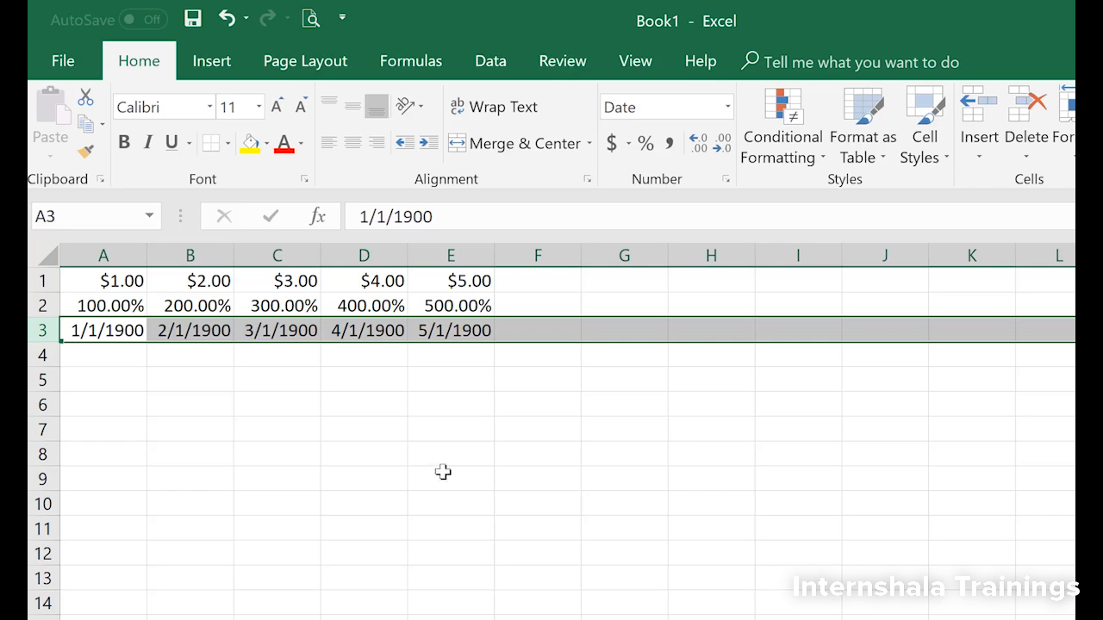
Change row 3's date type to the weekday long form *Wednesday, 14 March 2012 in the Format Cells dialog
right_click(192, 329)
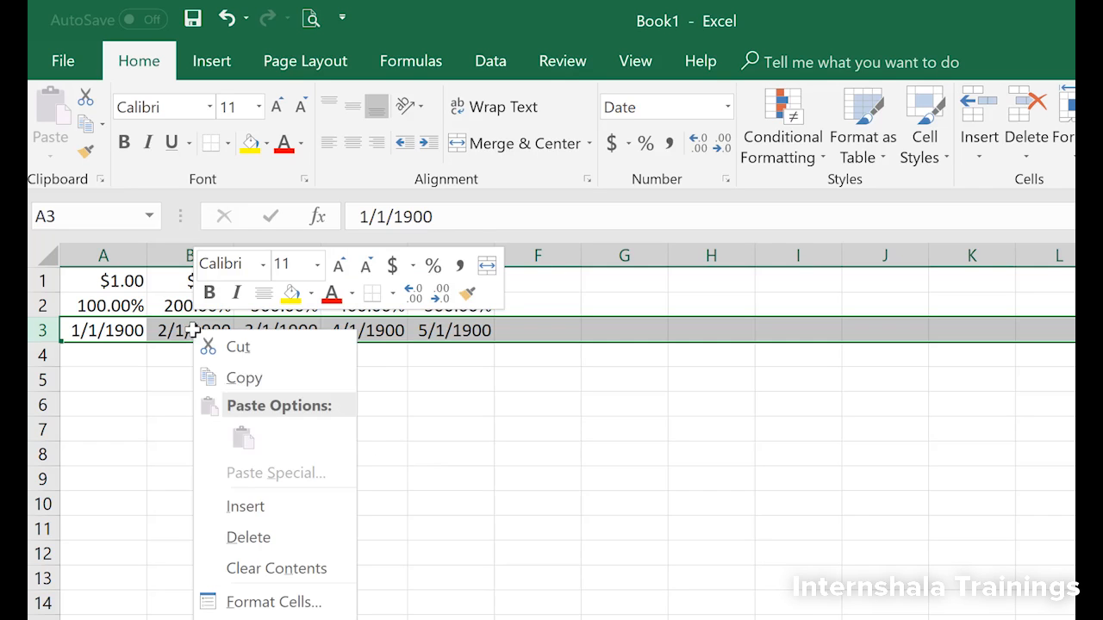
left_click(279, 596)
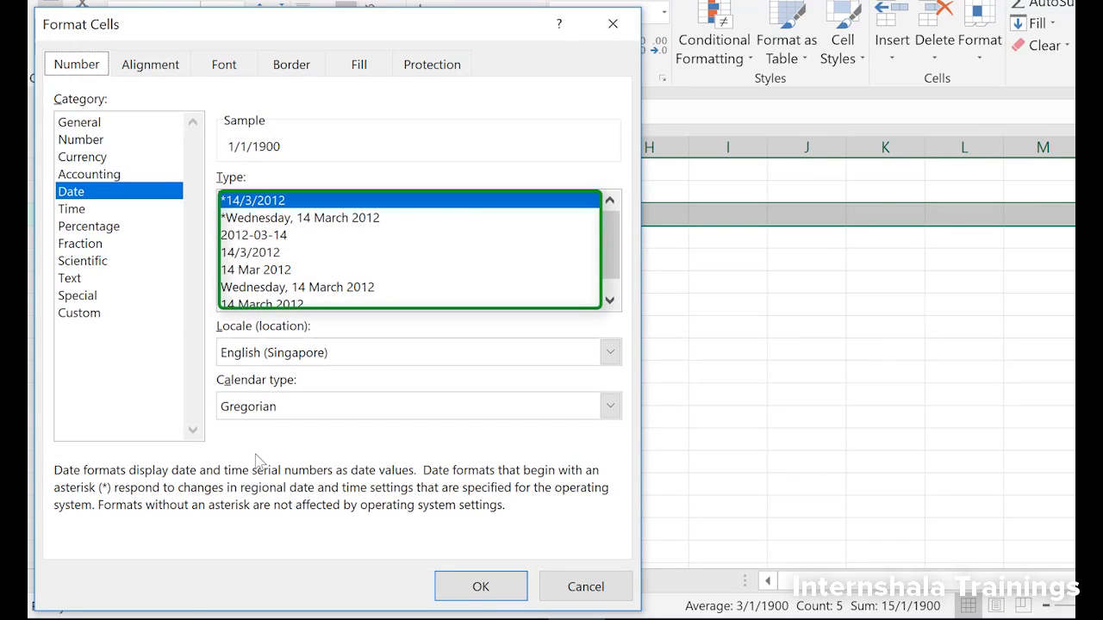
left_click(305, 219)
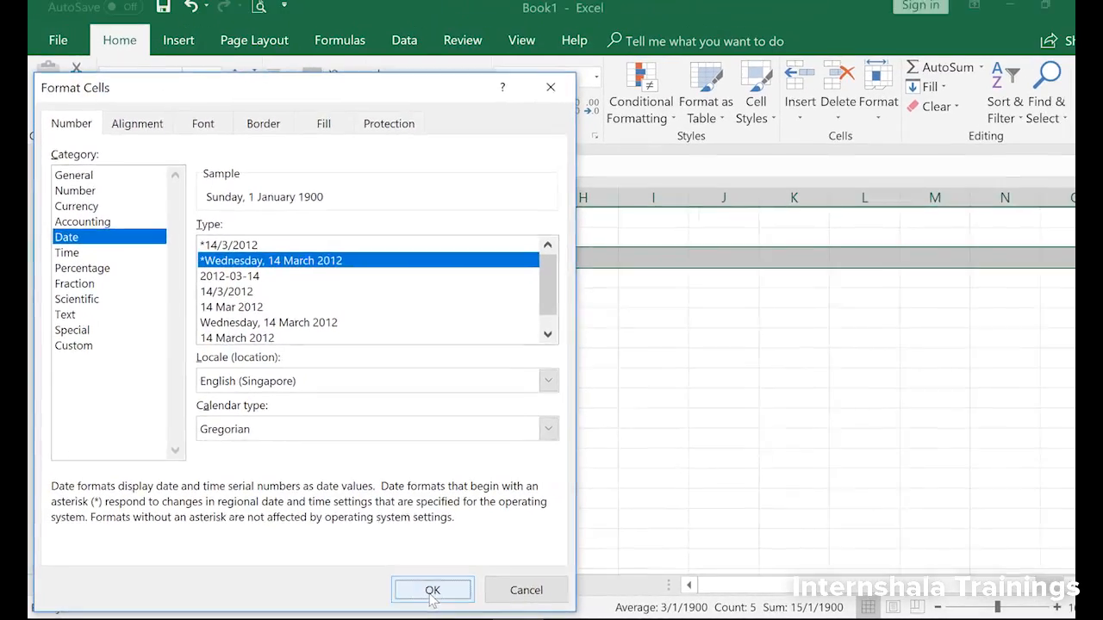
left_click(473, 588)
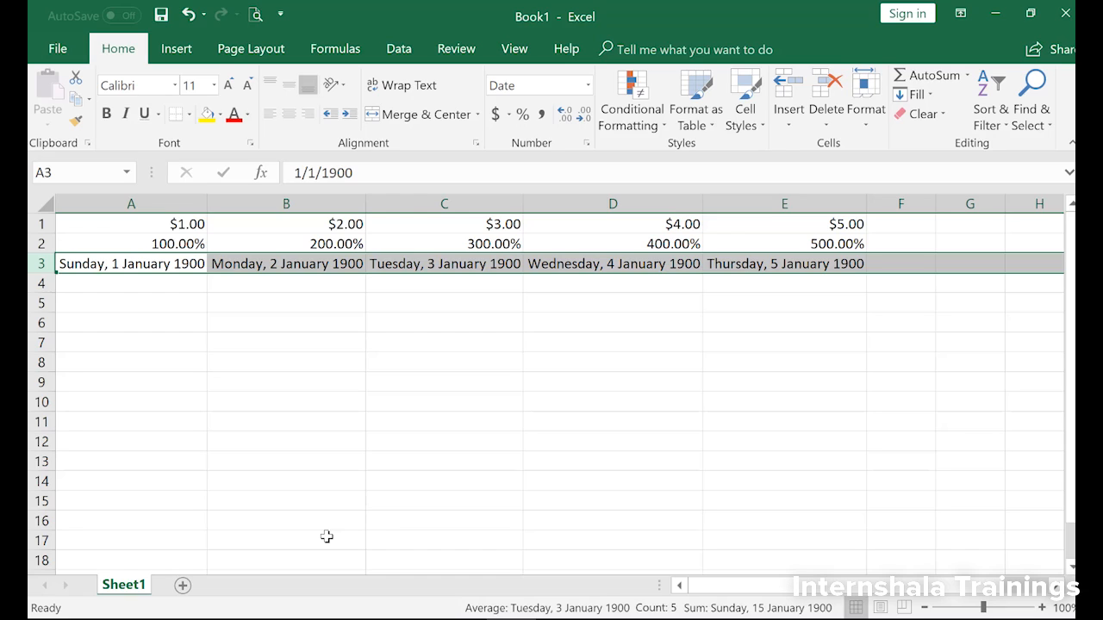
Insert the current date into cell A4
left_click(137, 283)
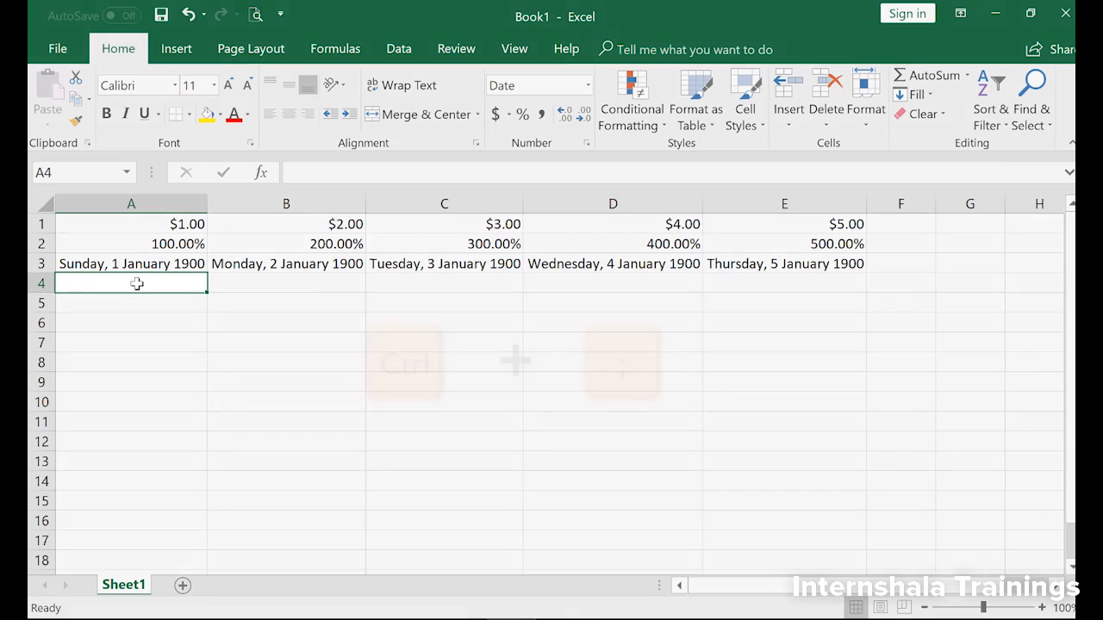
key("ctrl+semicolon")
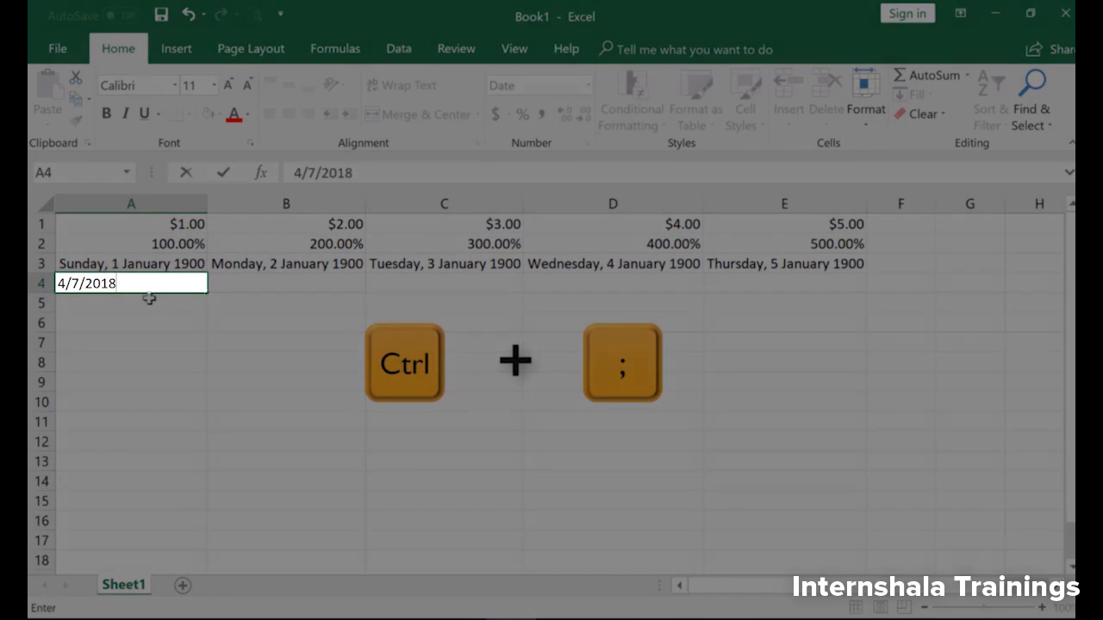
key("Return")
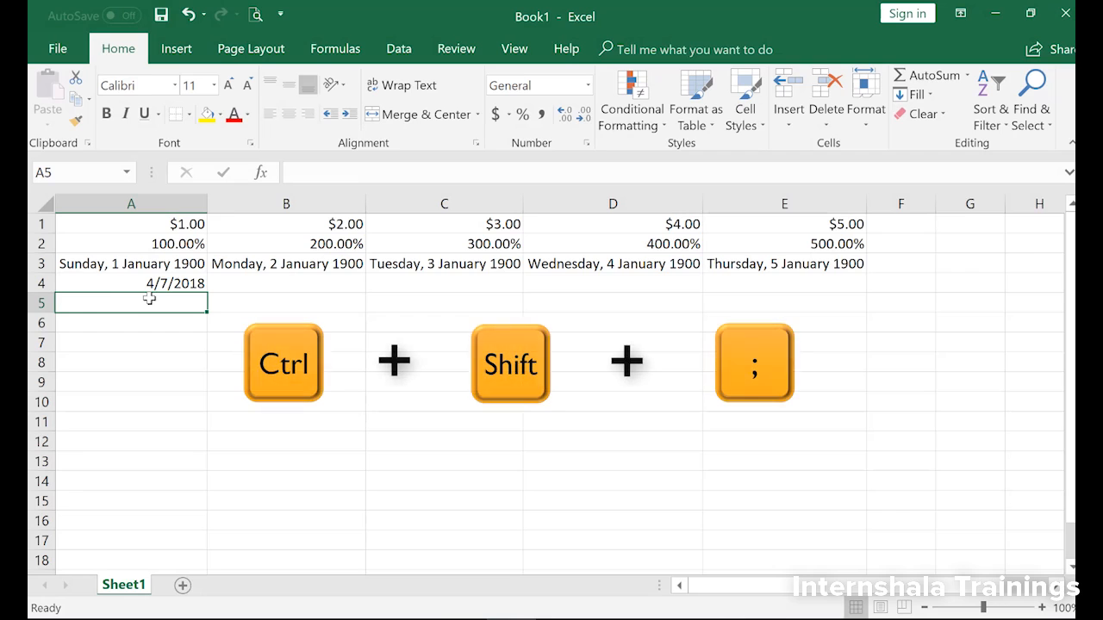
Insert the current time into each of the cells A5, A6 and A7
key("ctrl+shift+semicolon")
key("Return")
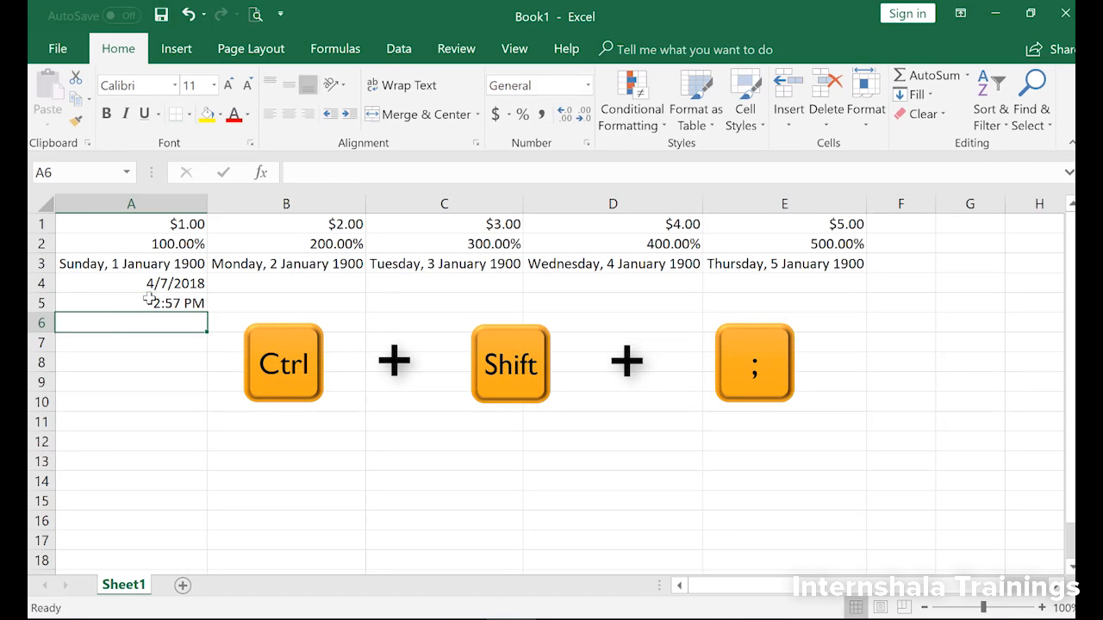
key("ctrl+shift+semicolon")
key("Return")
key("ctrl+shift+semicolon")
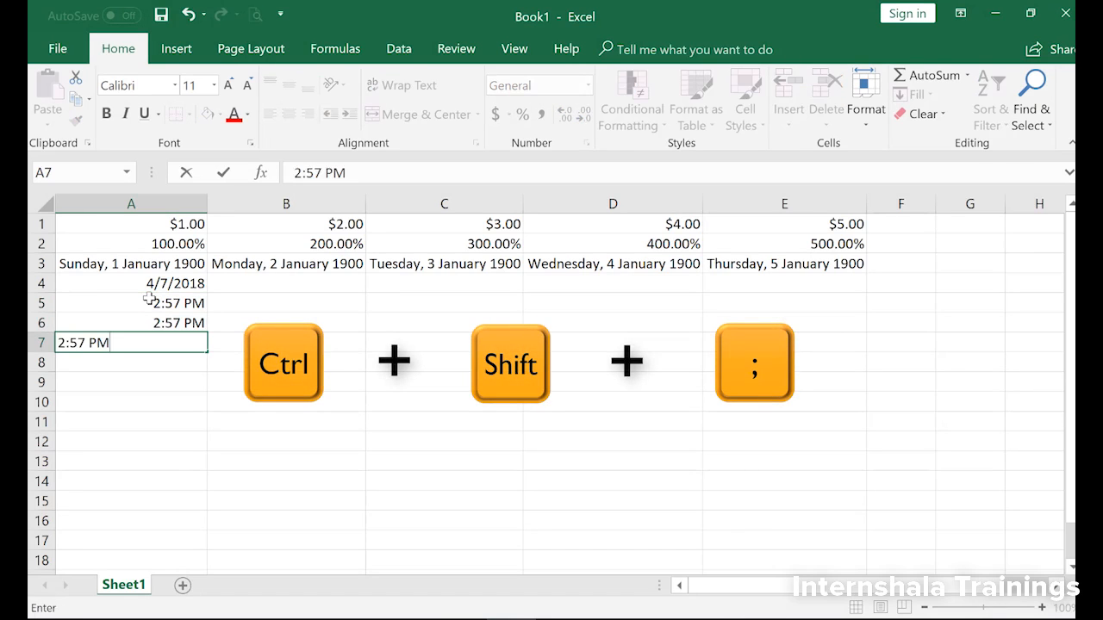
key("Return")
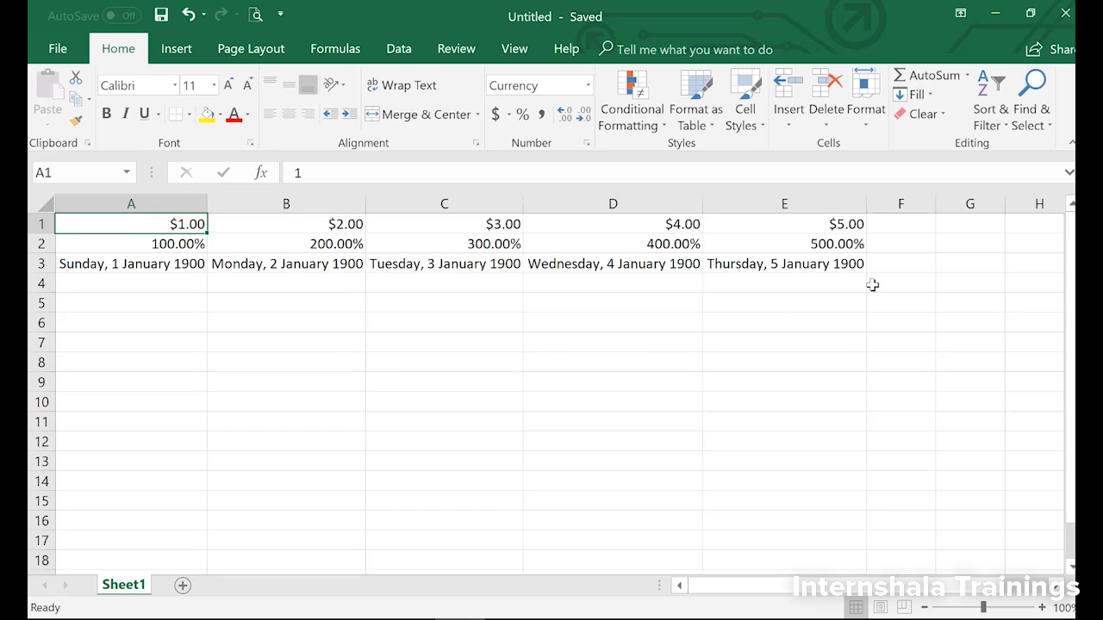
left_click(916, 224)
left_click_drag(944, 229, 1036, 261)
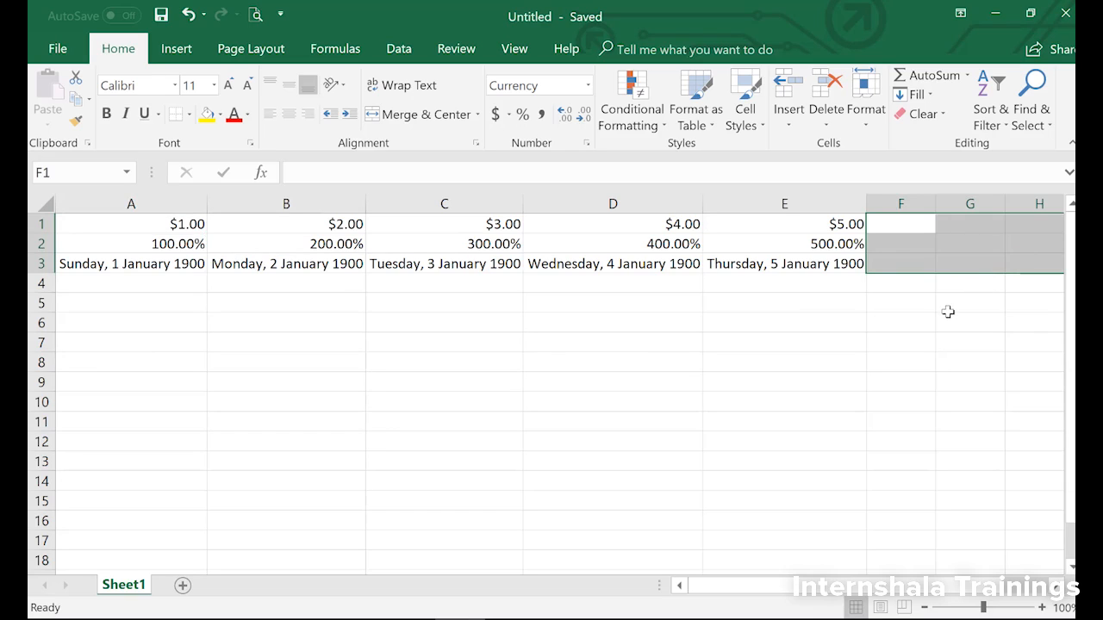
left_click(847, 283)
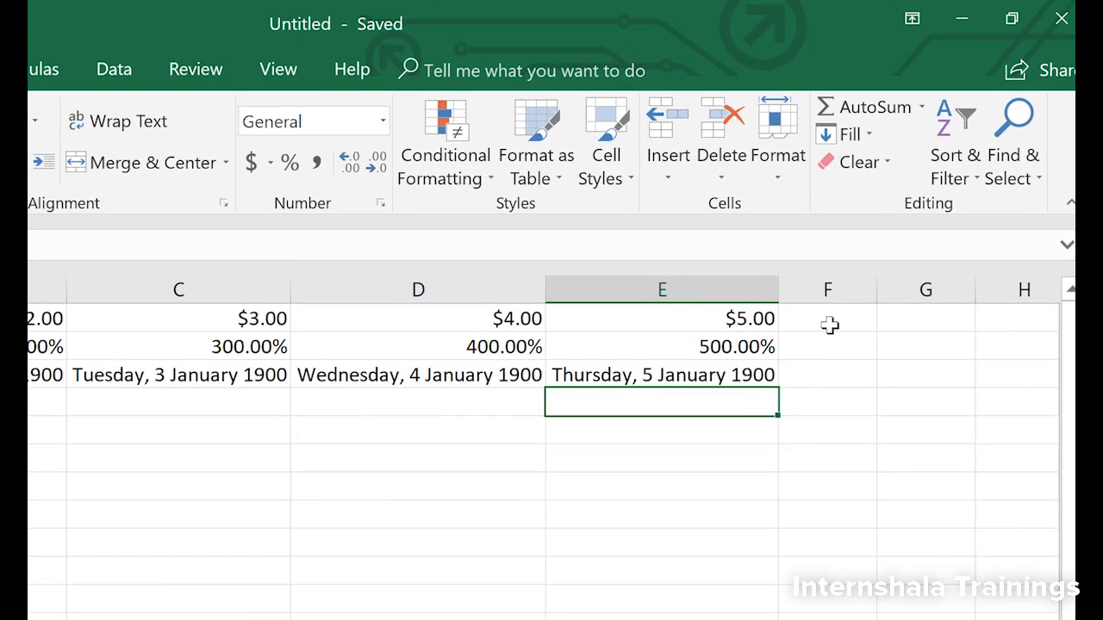
Fill the formatted cells in column F with 1.99 in F1, 1 in F2 and 1 July 2018 in F3
left_click(829, 324)
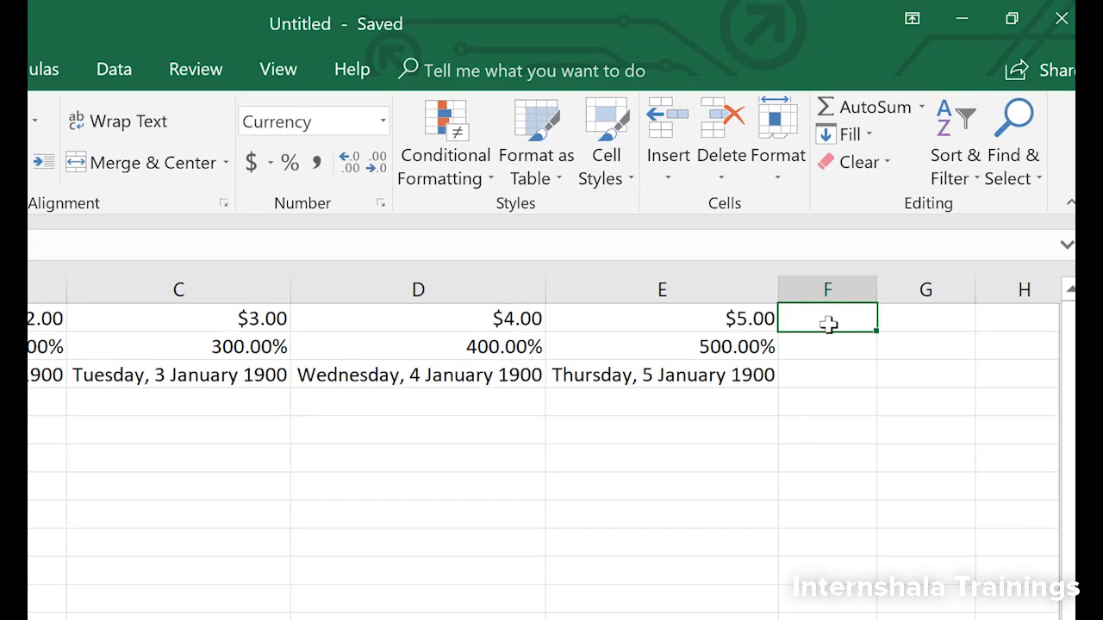
type("1.99")
key("Return")
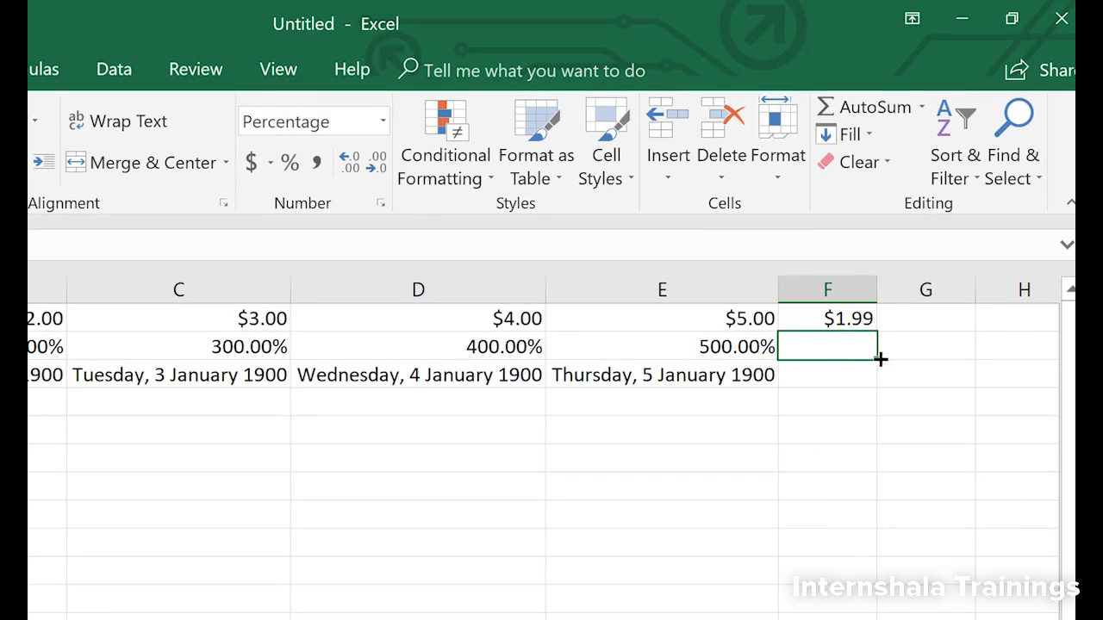
type("1")
key("Return")
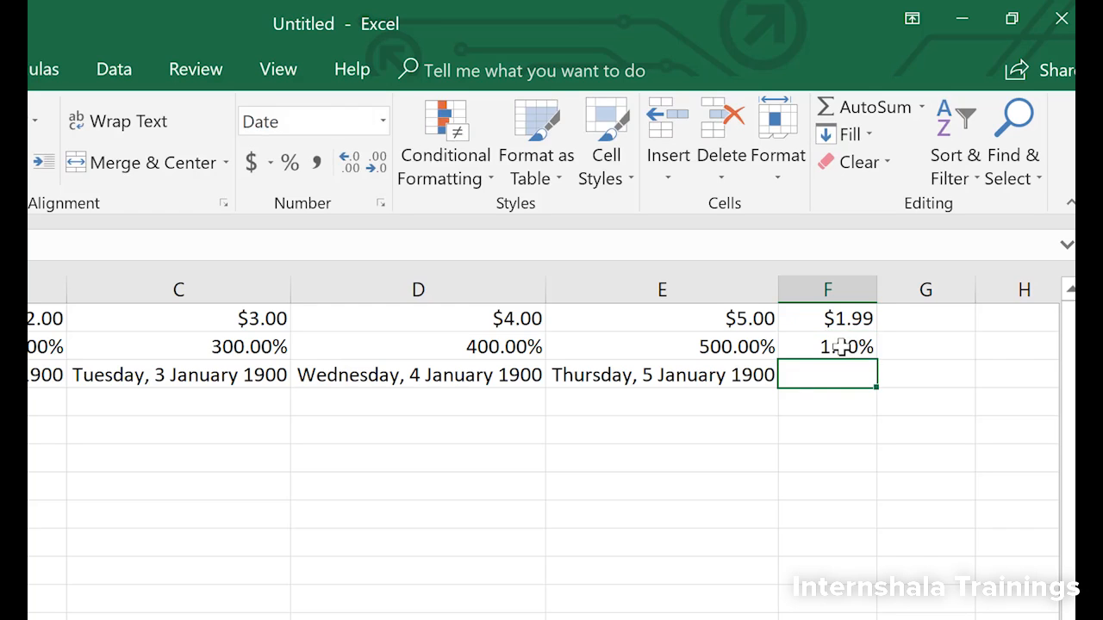
type("1 Jul")
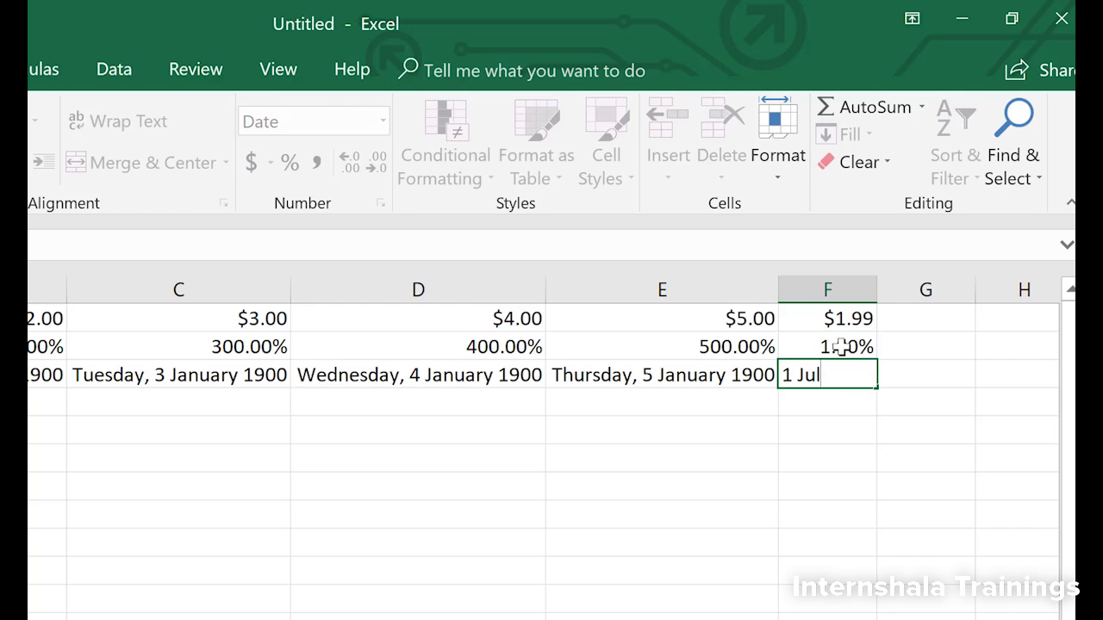
type("y 2018")
key("Return")
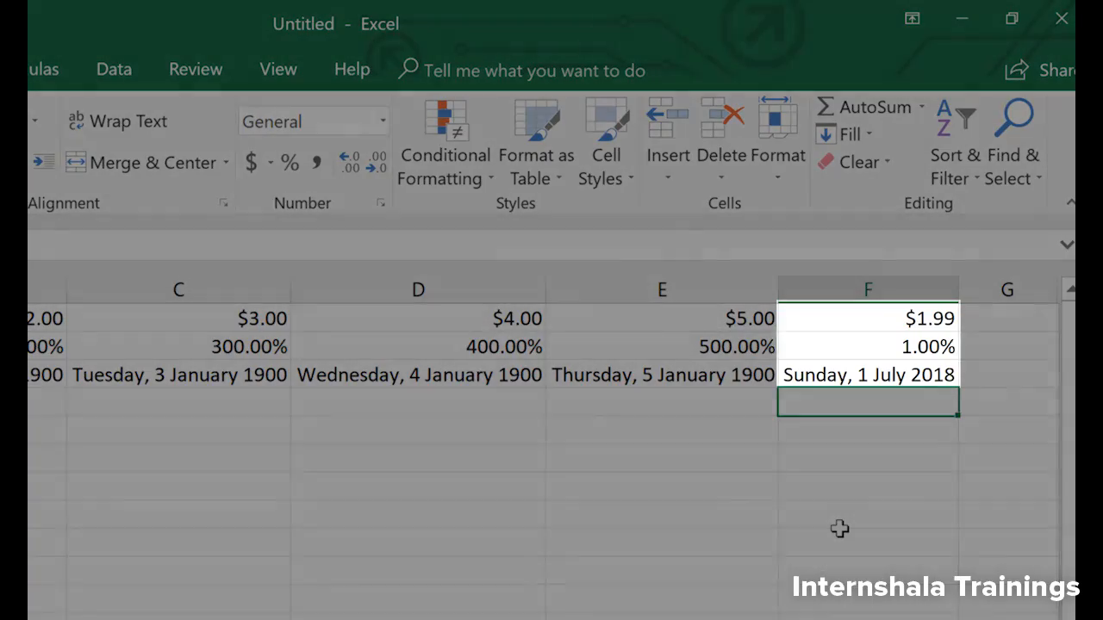